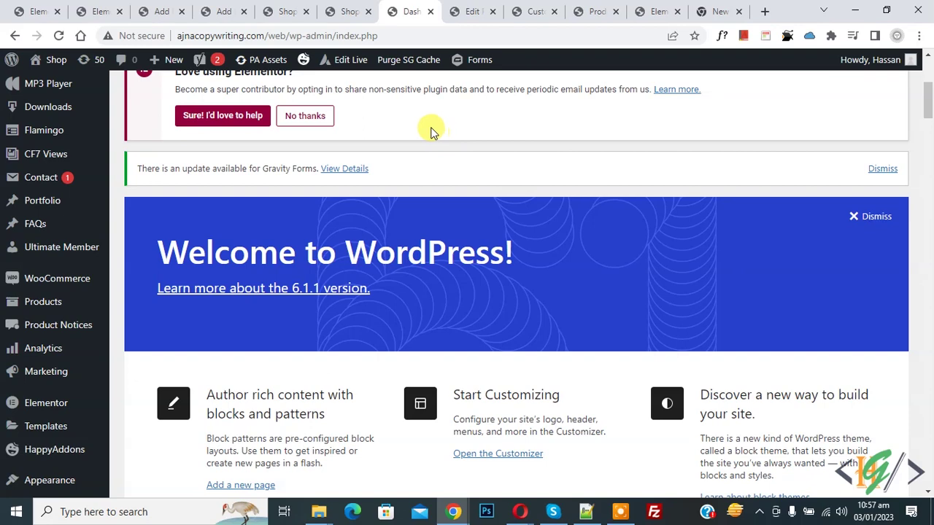
Find the Product Slider and Carousel with Category for WooCommerce plugin in Add New Plugins, then install and activate it.
{"action": "scroll", "coordinate": [445, 127], "scroll_direction": "down", "scroll_amount": 2}
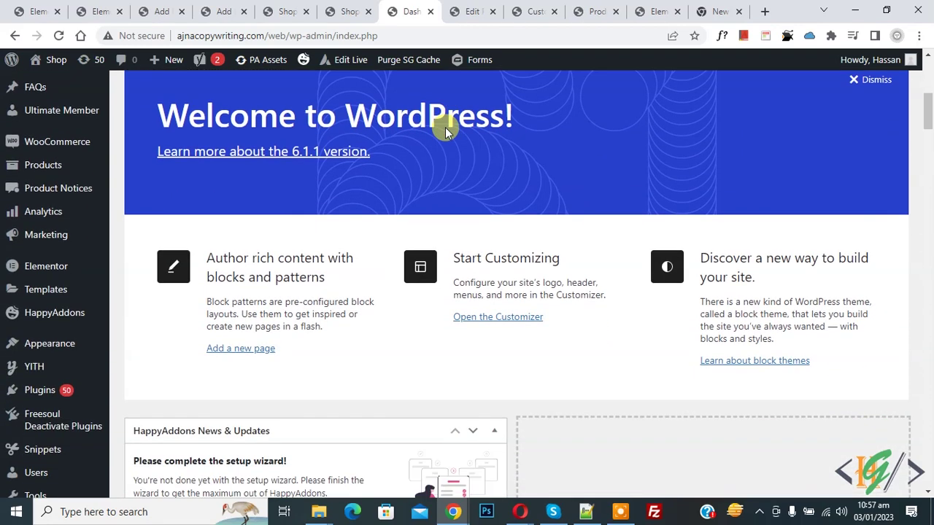
{"action": "mouse_move", "coordinate": [63, 387]}
{"action": "left_click", "coordinate": [119, 396]}
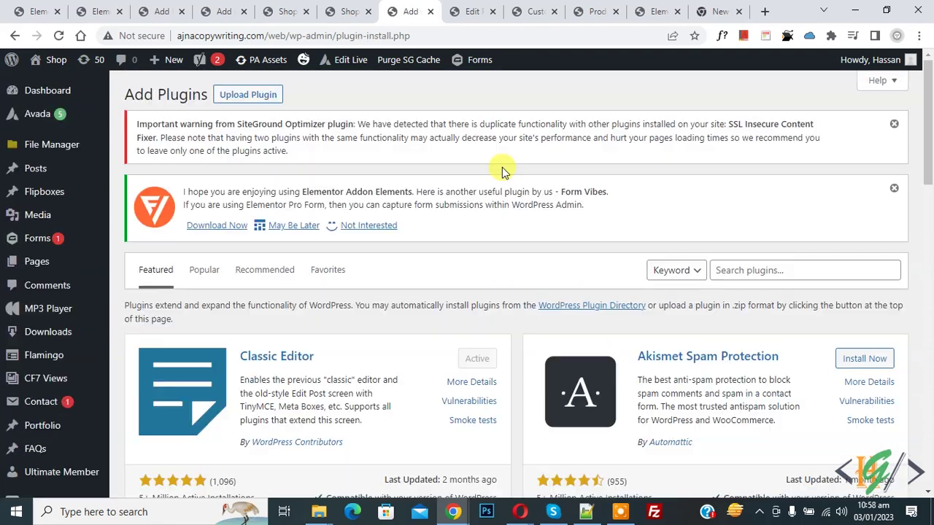
{"action": "left_click", "coordinate": [741, 269]}
{"action": "key", "text": "ctrl+v"}
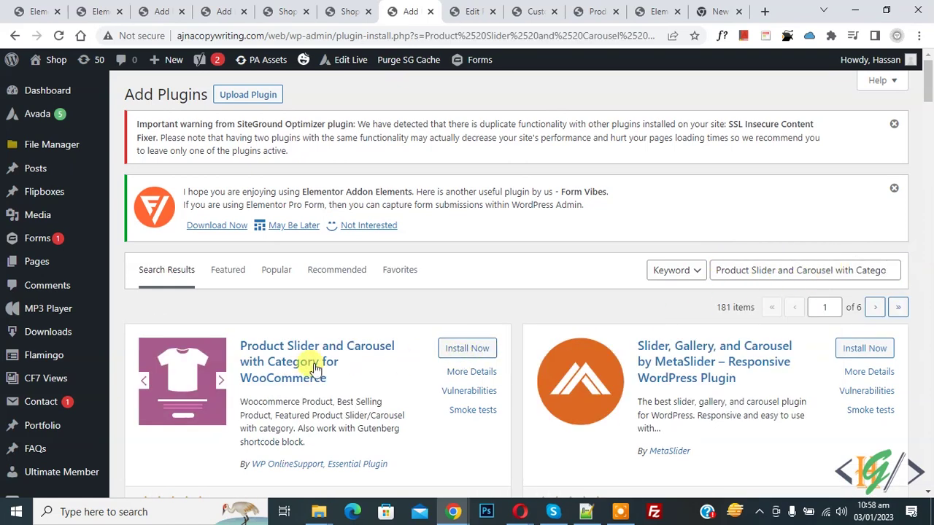
{"action": "left_click", "coordinate": [476, 349]}
{"action": "left_click", "coordinate": [474, 350]}
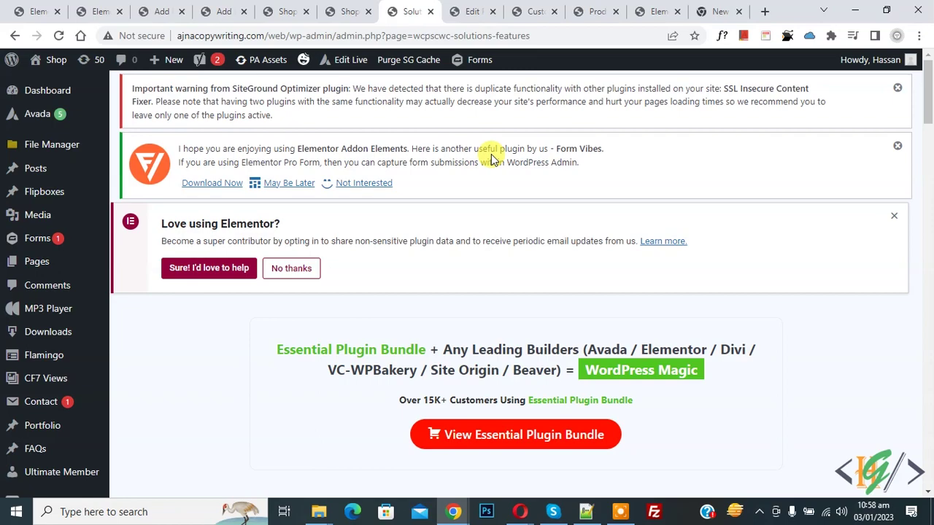
Open the Woo – Product Slider how-it-works page and scroll down to its three wcpscwc_pdt_slider shortcodes.
{"action": "scroll", "coordinate": [491, 155], "scroll_direction": "down", "scroll_amount": 4}
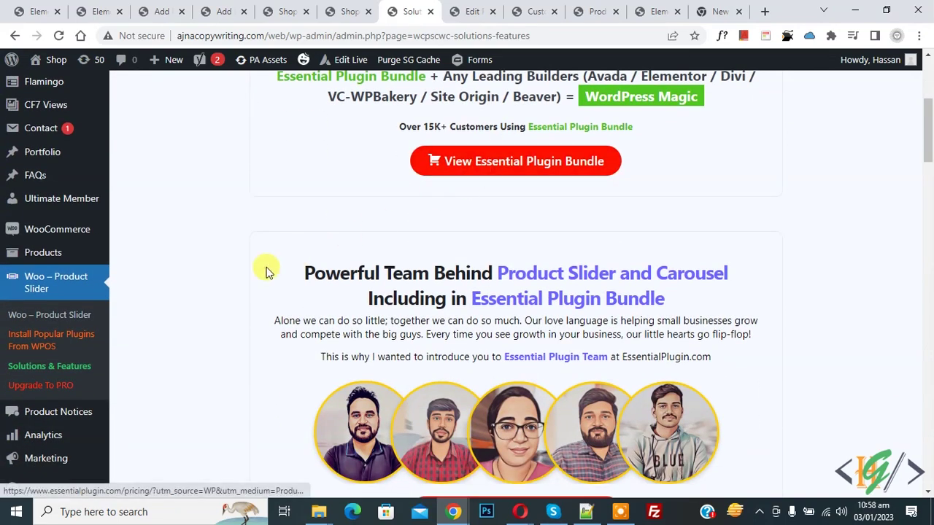
{"action": "left_click", "coordinate": [88, 319]}
{"action": "scroll", "coordinate": [329, 224], "scroll_direction": "down", "scroll_amount": 2}
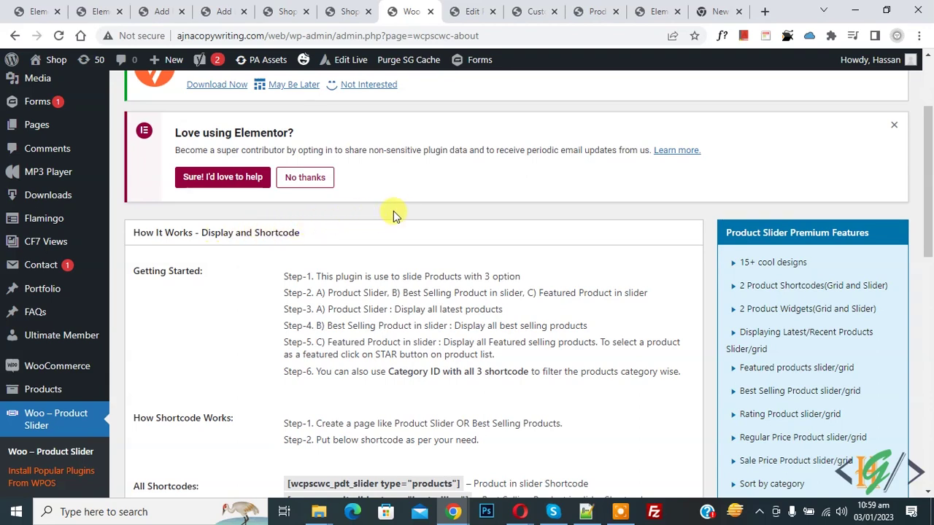
{"action": "scroll", "coordinate": [408, 210], "scroll_direction": "down", "scroll_amount": 4}
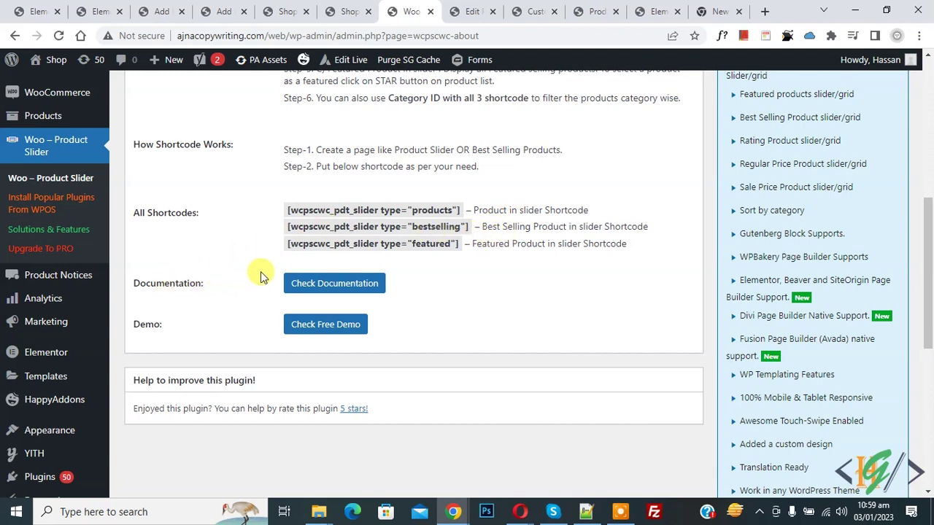
Copy the bestselling slider shortcode and paste it under Best Selling Product in the Home editor.
{"action": "triple_click", "coordinate": [353, 227]}
{"action": "key", "text": "ctrl+c"}
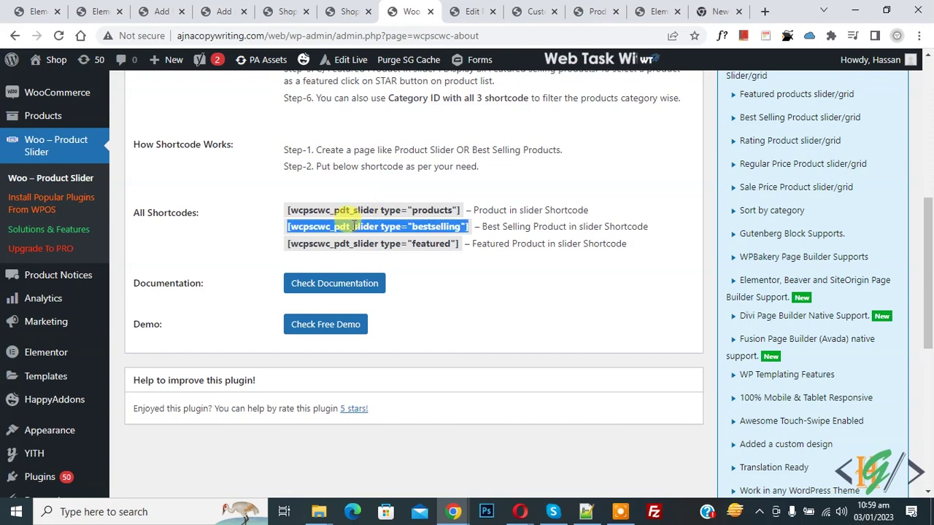
{"action": "left_click", "coordinate": [470, 11]}
{"action": "scroll", "coordinate": [336, 229], "scroll_direction": "down", "scroll_amount": 5}
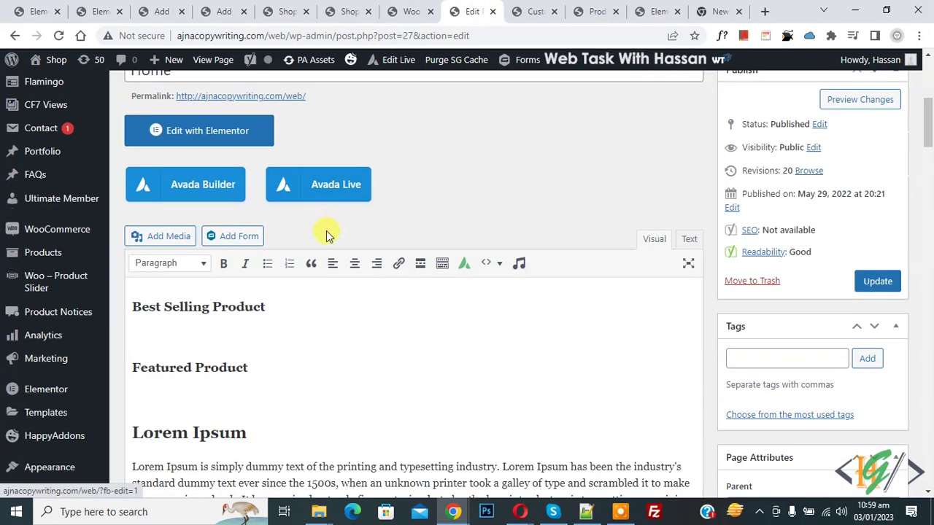
{"action": "key", "text": "ctrl+v"}
{"action": "left_click", "coordinate": [408, 11]}
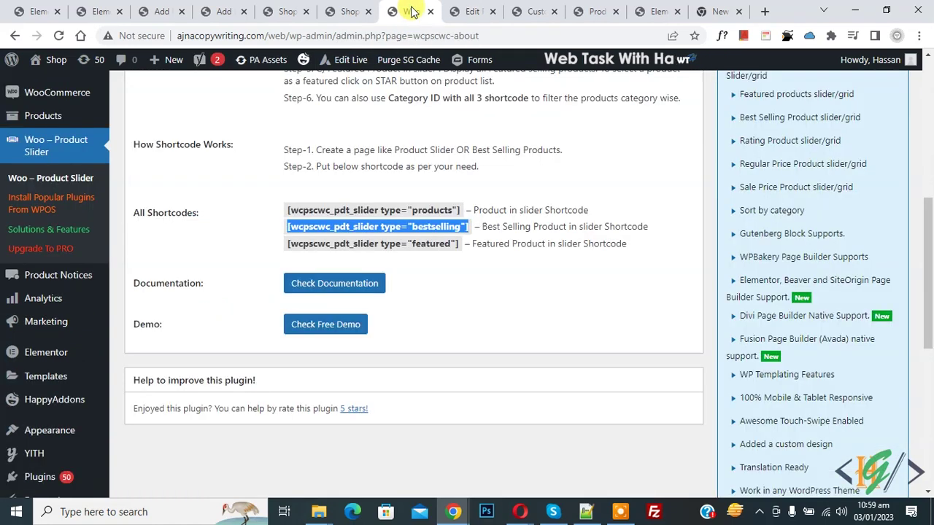
{"action": "left_click", "coordinate": [474, 11]}
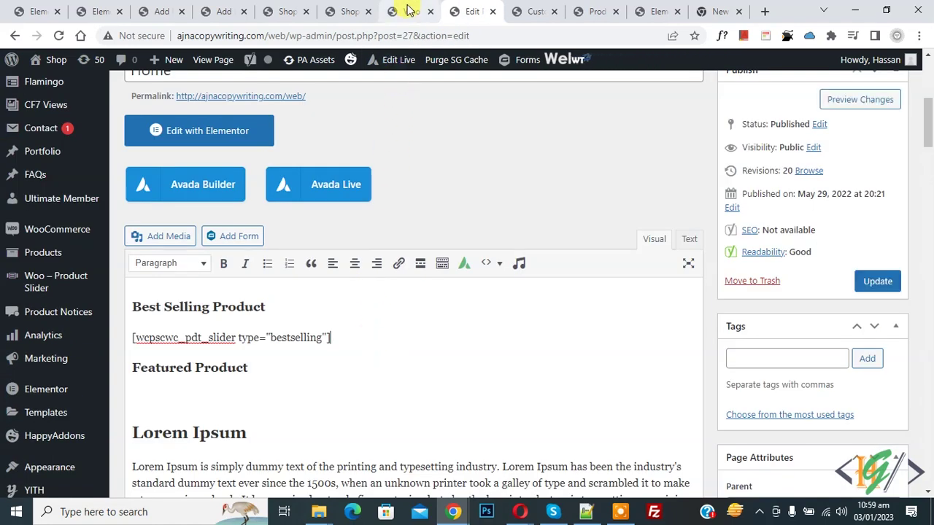
Paste the featured slider shortcode under Featured Product and update the Home page.
{"action": "left_click", "coordinate": [409, 11]}
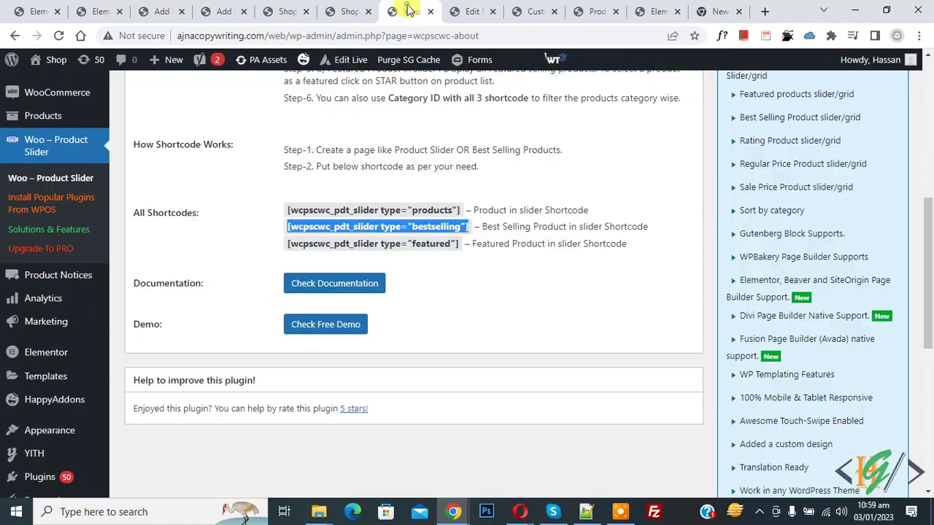
{"action": "left_click", "coordinate": [357, 244]}
{"action": "key", "text": "ctrl+c"}
{"action": "left_click", "coordinate": [471, 11]}
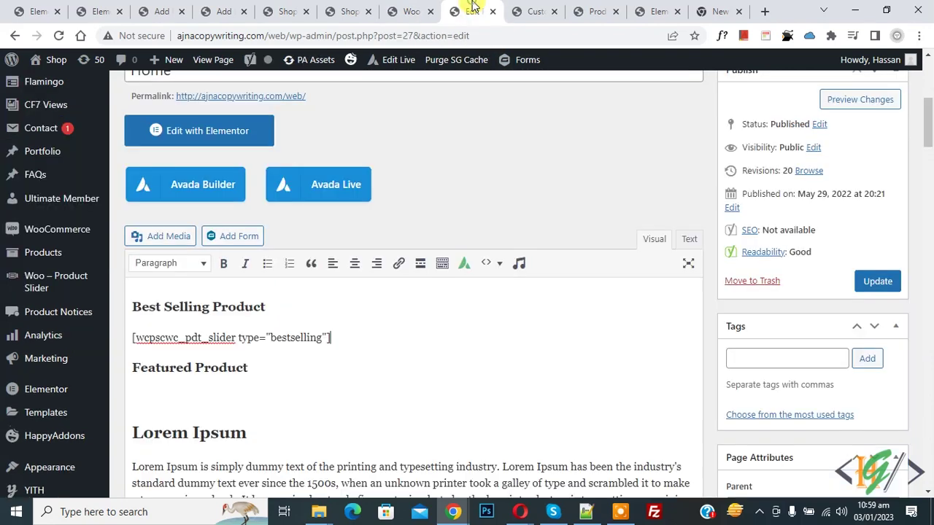
{"action": "left_click", "coordinate": [206, 394]}
{"action": "key", "text": "ctrl+v"}
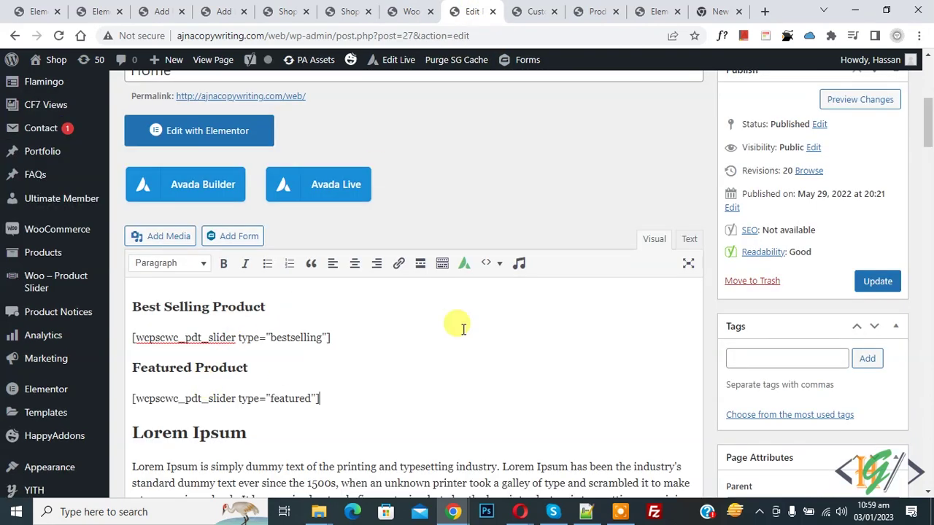
{"action": "left_click", "coordinate": [875, 279]}
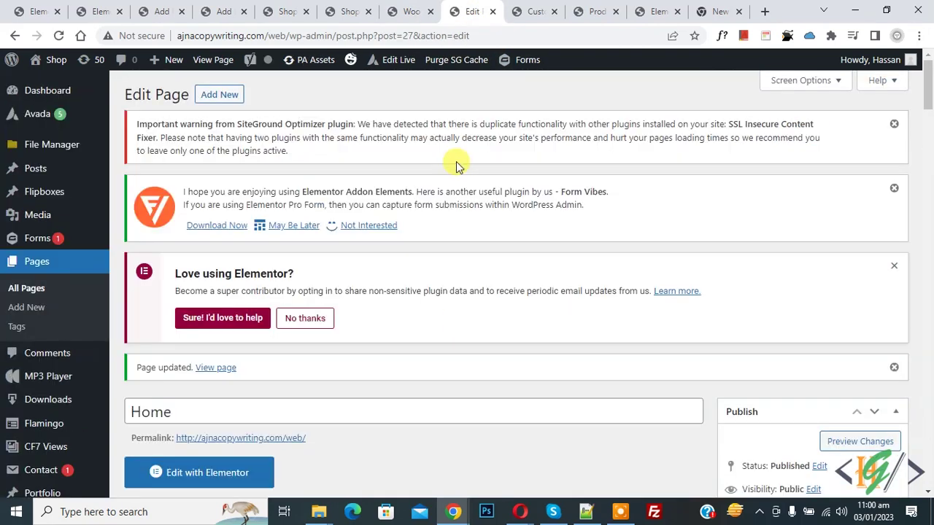
Open the Home page permalink in a new tab and review its Best Selling and Featured sliders.
{"action": "scroll", "coordinate": [456, 161], "scroll_direction": "down", "scroll_amount": 3}
{"action": "right_click", "coordinate": [230, 231]}
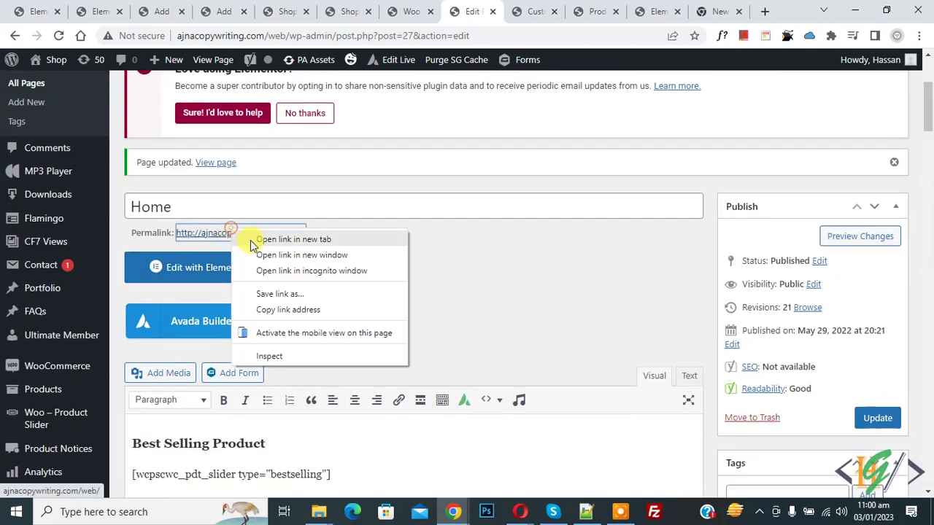
{"action": "left_click", "coordinate": [292, 239]}
{"action": "scroll", "coordinate": [357, 150], "scroll_direction": "down", "scroll_amount": 2}
{"action": "scroll", "coordinate": [365, 214], "scroll_direction": "up", "scroll_amount": 2}
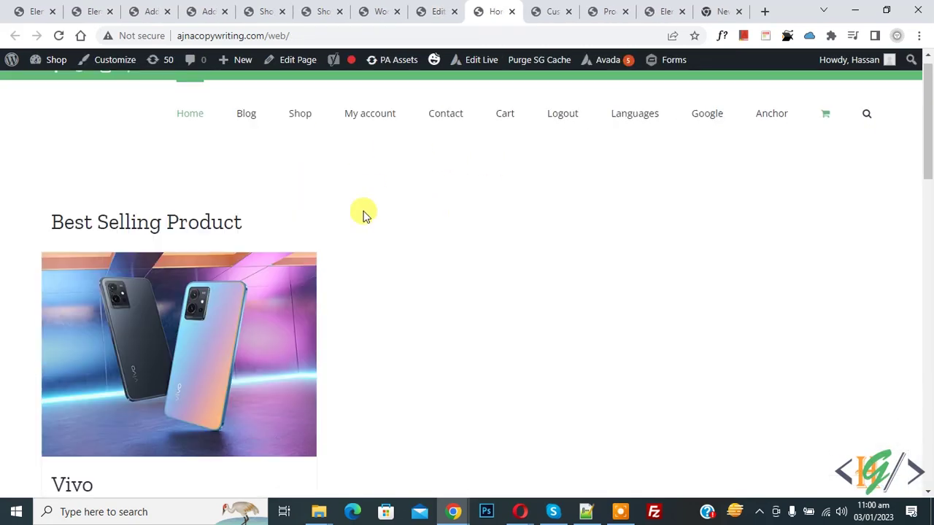
{"action": "scroll", "coordinate": [465, 195], "scroll_direction": "down", "scroll_amount": 4}
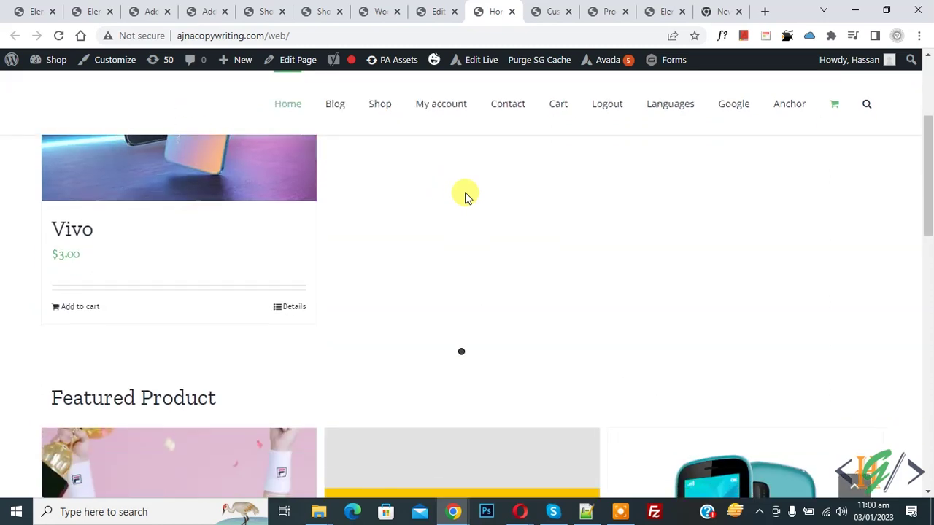
{"action": "scroll", "coordinate": [465, 194], "scroll_direction": "down", "scroll_amount": 2}
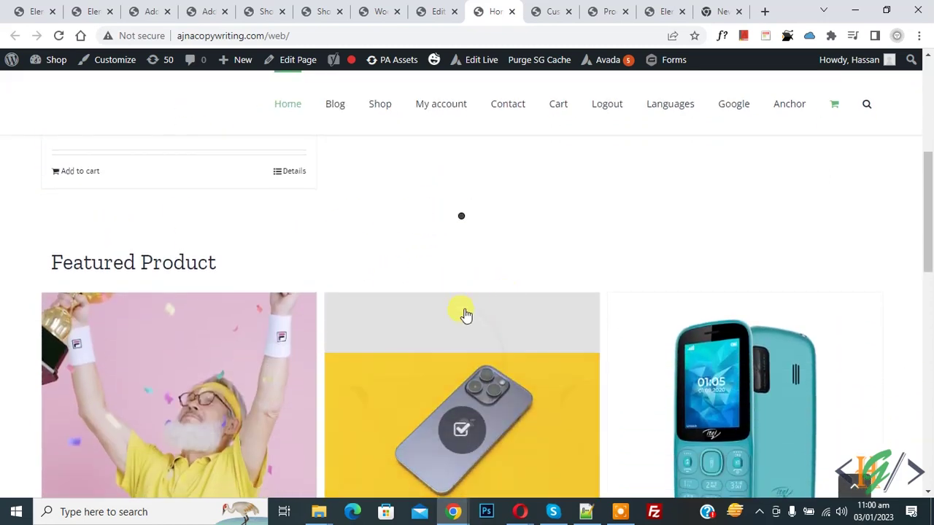
{"action": "scroll", "coordinate": [285, 246], "scroll_direction": "up", "scroll_amount": 2}
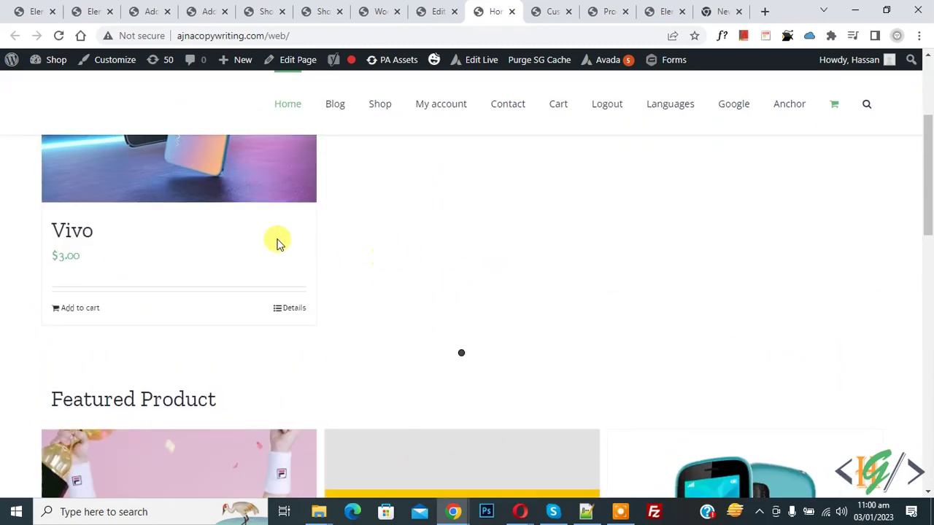
{"action": "scroll", "coordinate": [469, 240], "scroll_direction": "up", "scroll_amount": 4}
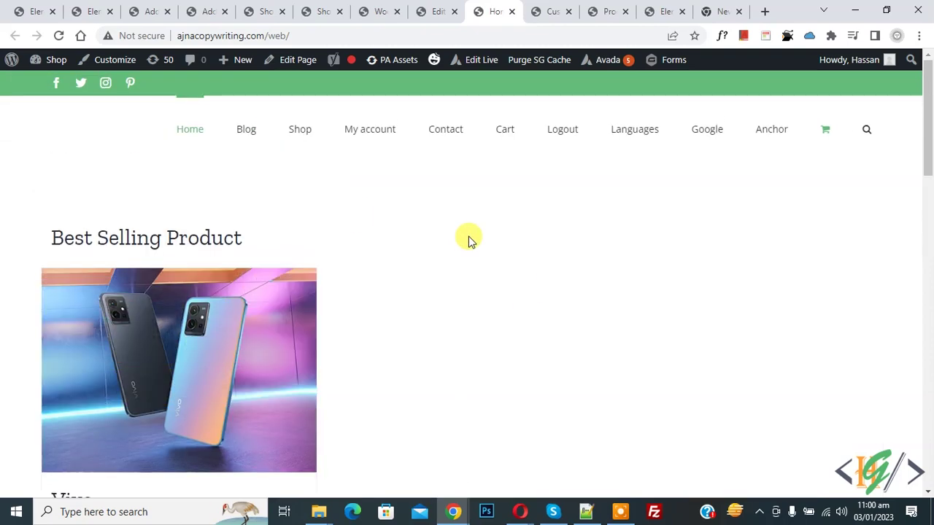
Add limit="1" to the bestselling slider shortcode in the Home editor.
{"action": "left_click", "coordinate": [381, 9]}
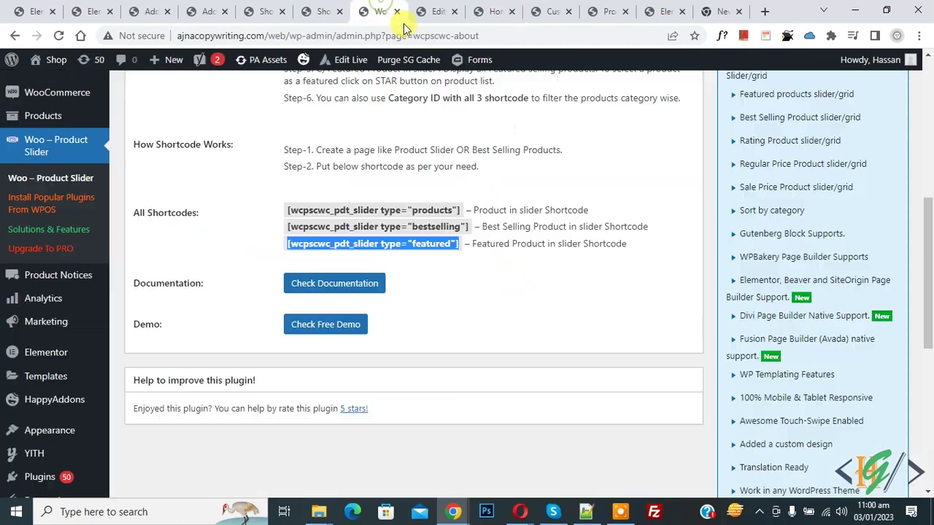
{"action": "left_click", "coordinate": [253, 241]}
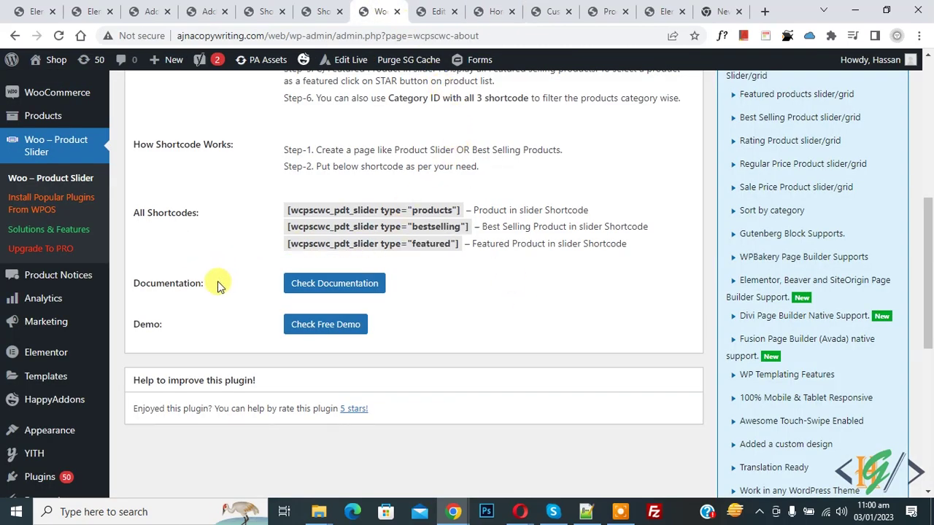
{"action": "left_click_drag", "start_coordinate": [288, 244], "coordinate": [459, 243]}
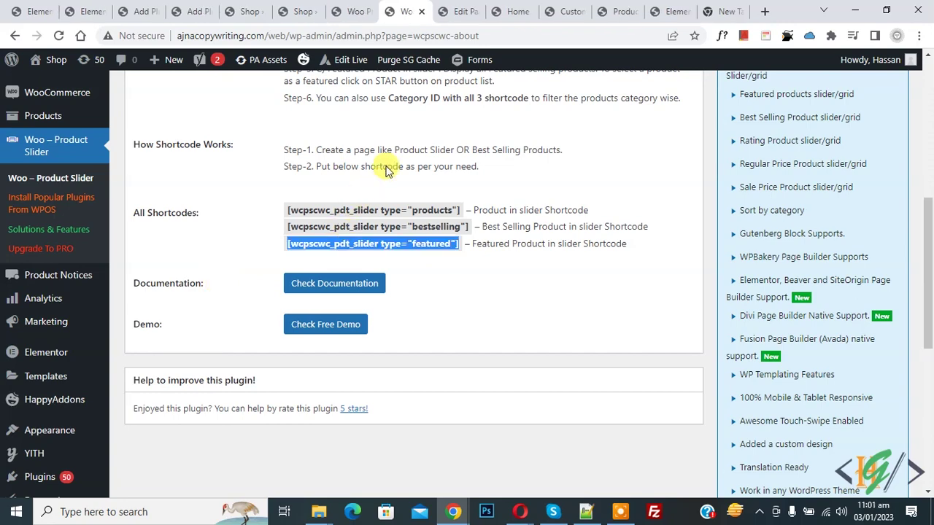
{"action": "left_click", "coordinate": [456, 11]}
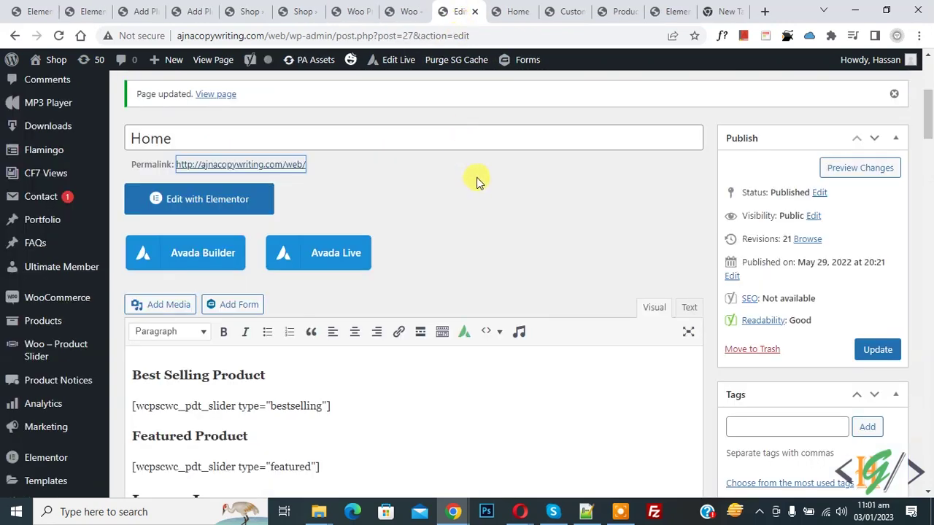
{"action": "scroll", "coordinate": [362, 228], "scroll_direction": "down", "scroll_amount": 1}
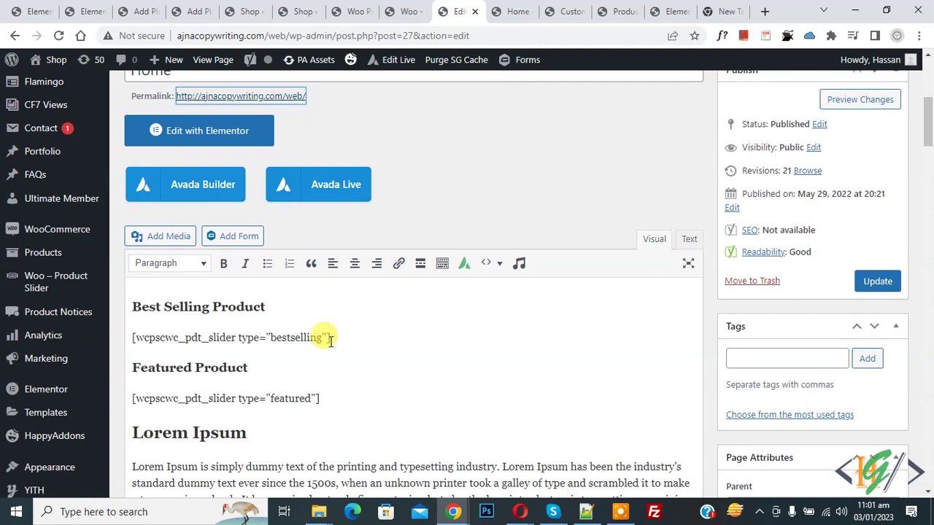
{"action": "left_click", "coordinate": [326, 337]}
{"action": "type", "text": "limit=\"5\""}
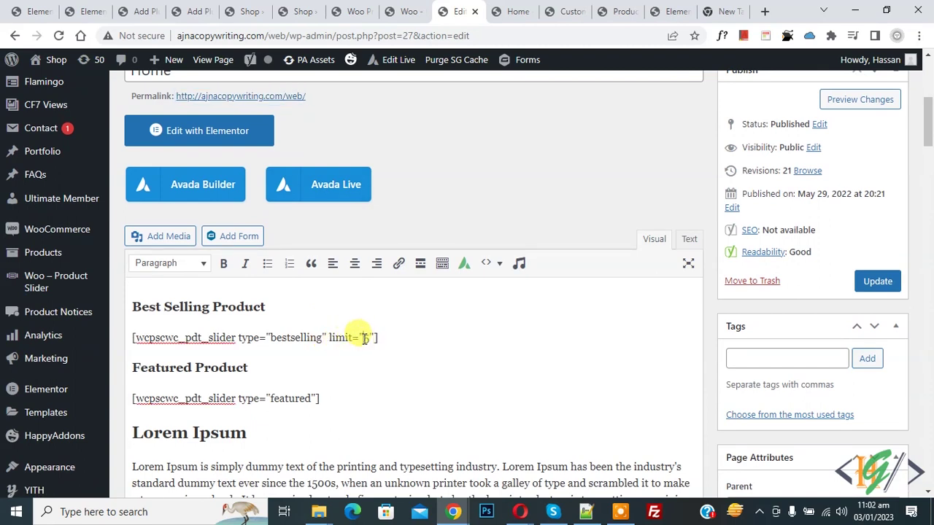
{"action": "type", "text": "1"}
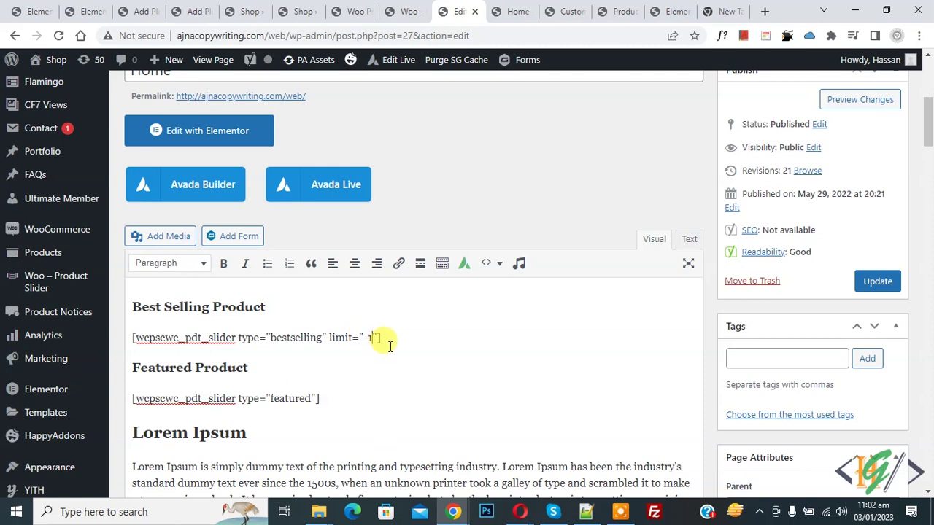
{"action": "double_click", "coordinate": [371, 338]}
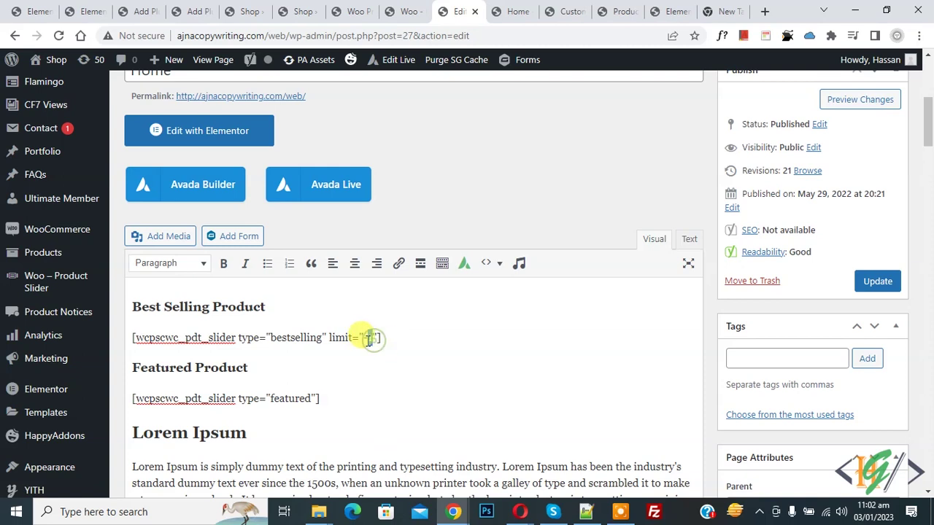
{"action": "type", "text": "1"}
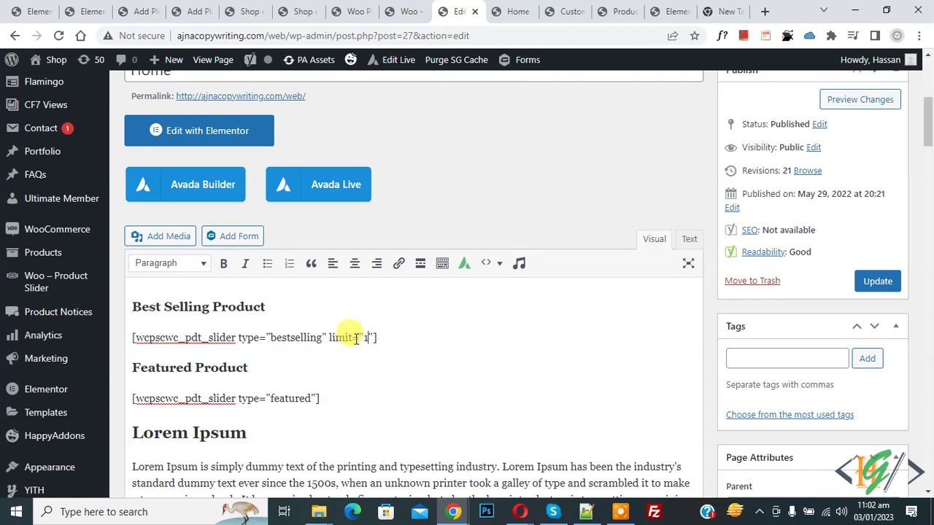
Copy limit="1" into the featured shortcode and update the page.
{"action": "left_click_drag", "start_coordinate": [328, 338], "coordinate": [367, 340]}
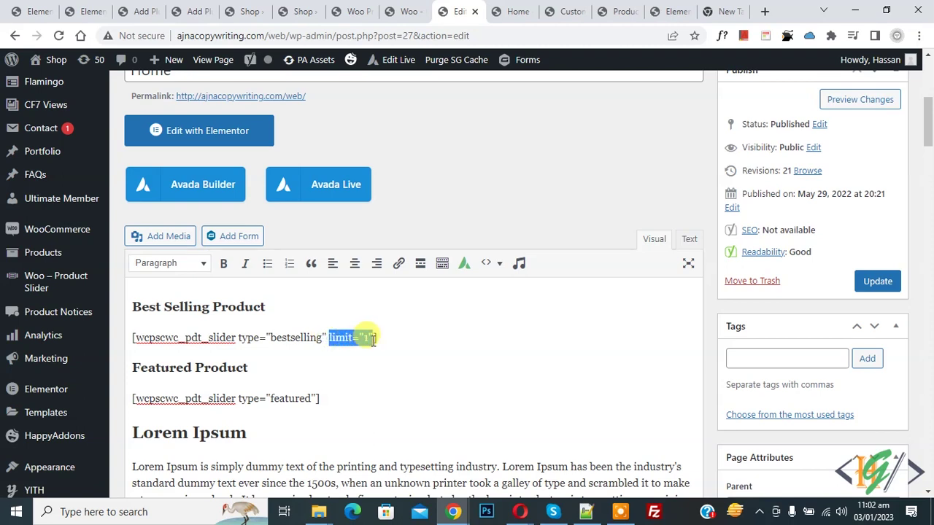
{"action": "left_click", "coordinate": [317, 398]}
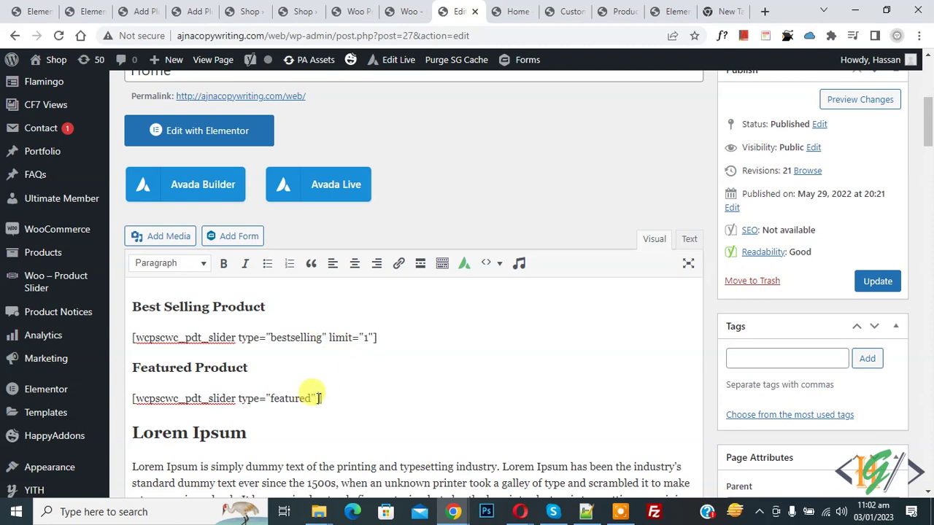
{"action": "type", "text": "limit=\"1\""}
{"action": "left_click", "coordinate": [876, 284]}
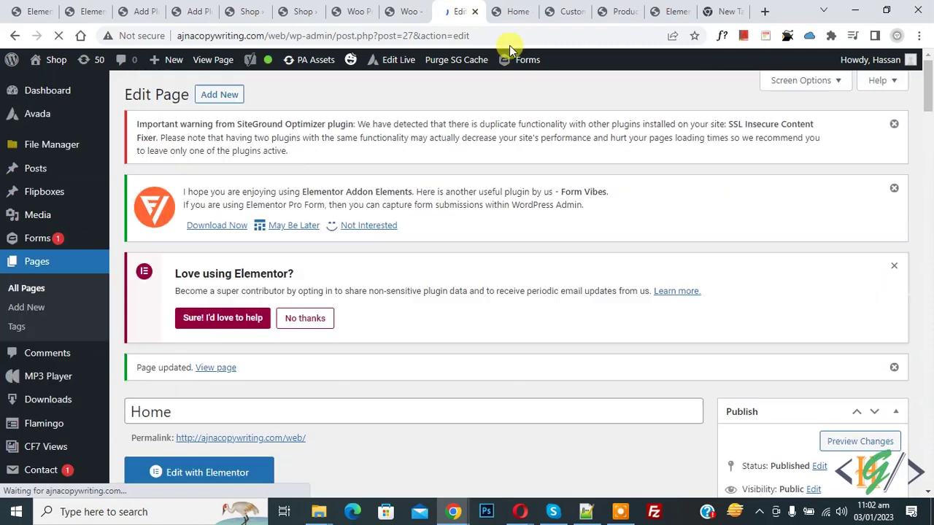
Purge the SG cache and check the home page shows one product per slider.
{"action": "left_click", "coordinate": [514, 11]}
{"action": "left_click", "coordinate": [522, 61]}
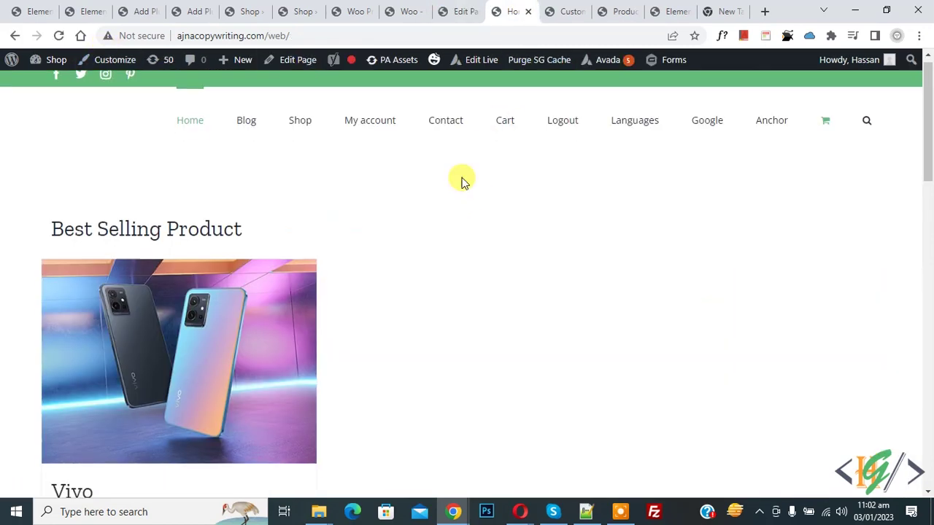
{"action": "scroll", "coordinate": [462, 179], "scroll_direction": "down", "scroll_amount": 4}
{"action": "scroll", "coordinate": [438, 181], "scroll_direction": "up", "scroll_amount": 1}
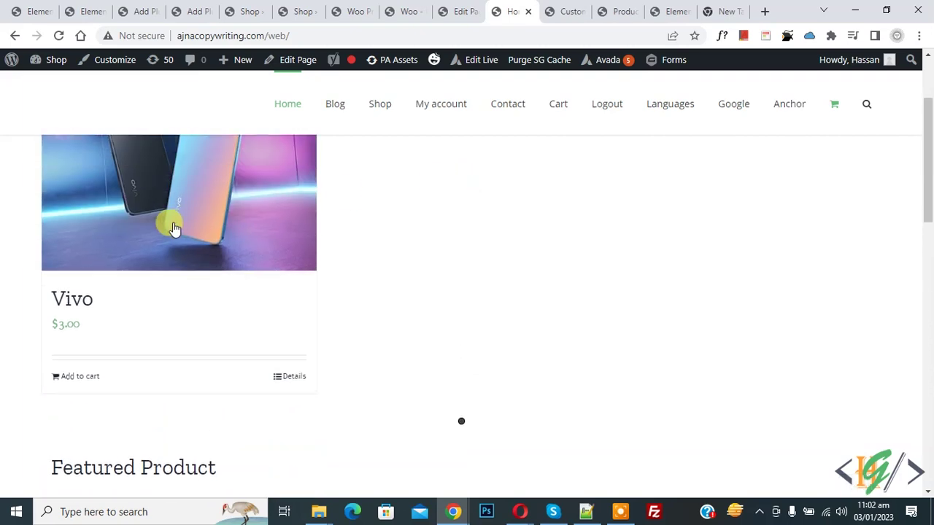
{"action": "scroll", "coordinate": [411, 211], "scroll_direction": "down", "scroll_amount": 1}
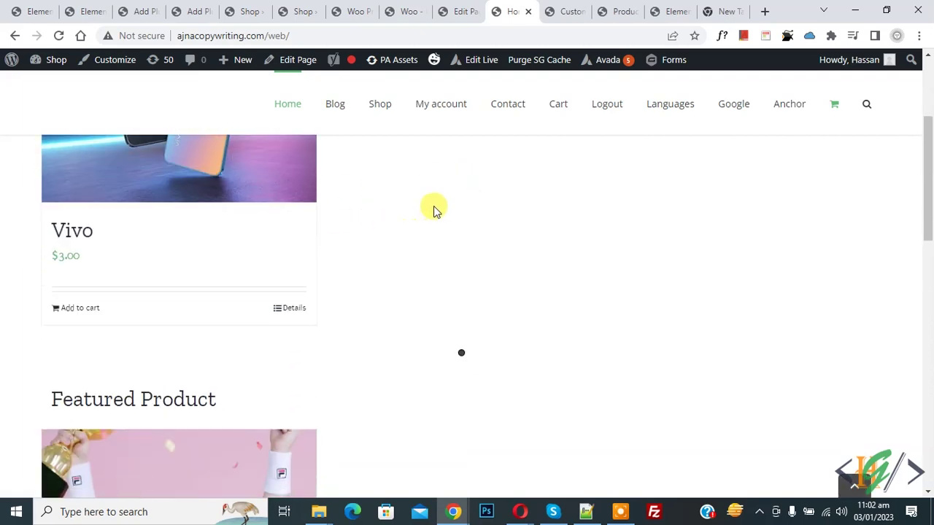
{"action": "left_click", "coordinate": [462, 9]}
Set both slider limits to 5 and add a cats category attribute to the bestselling shortcode.
{"action": "scroll", "coordinate": [474, 171], "scroll_direction": "down", "scroll_amount": 5}
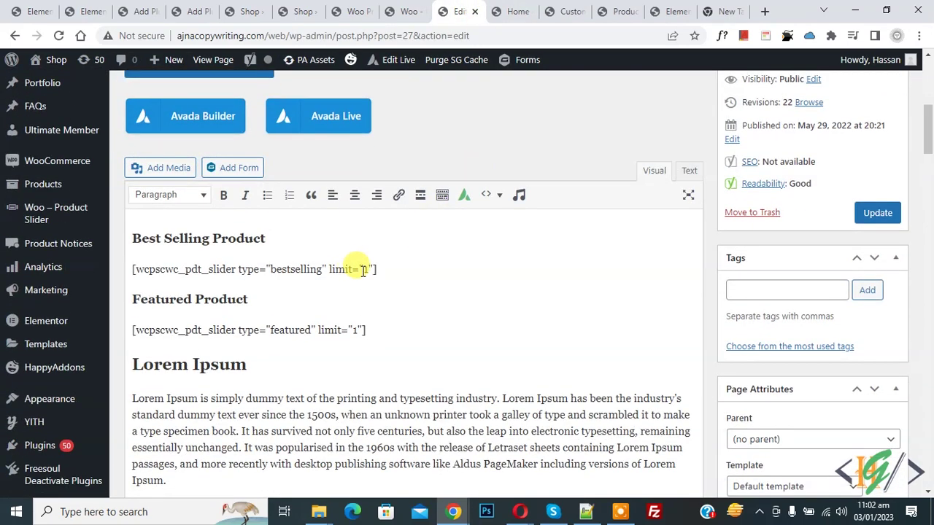
{"action": "double_click", "coordinate": [354, 330]}
{"action": "type", "text": "5"}
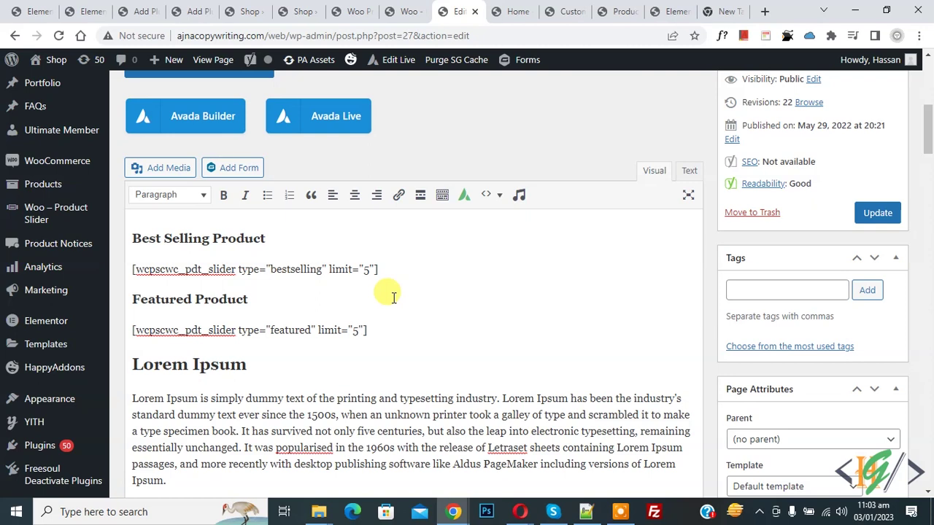
{"action": "double_click", "coordinate": [367, 269]}
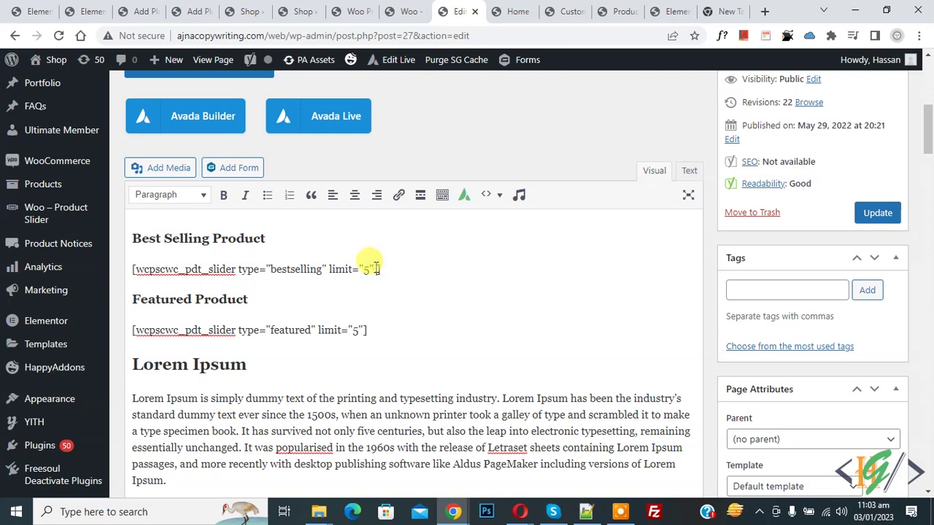
{"action": "type", "text": "cats=\"\""}
{"action": "left_click", "coordinate": [407, 269]}
{"action": "type", "text": "1"}
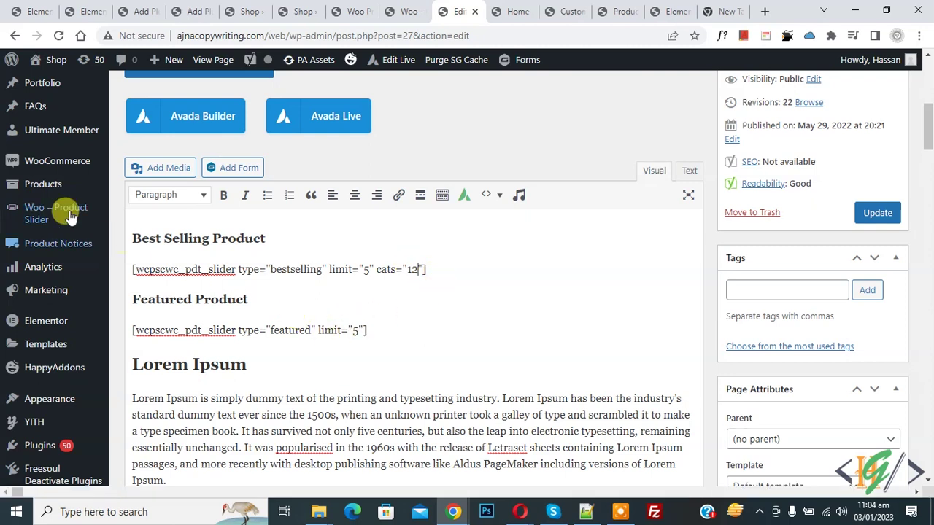
Open the Product Categories page in a new tab to look up category IDs.
{"action": "mouse_move", "coordinate": [57, 188]}
{"action": "right_click", "coordinate": [130, 224]}
{"action": "left_click", "coordinate": [362, 269]}
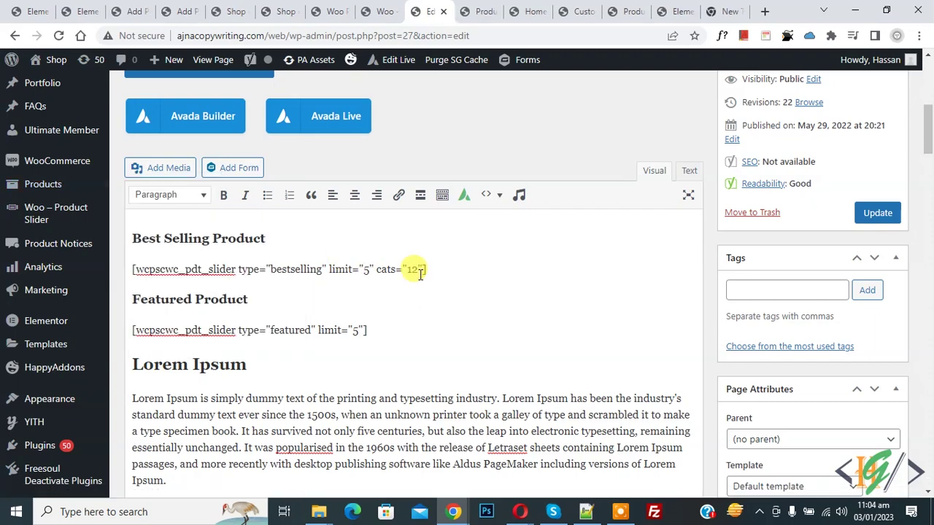
{"action": "left_click", "coordinate": [474, 11]}
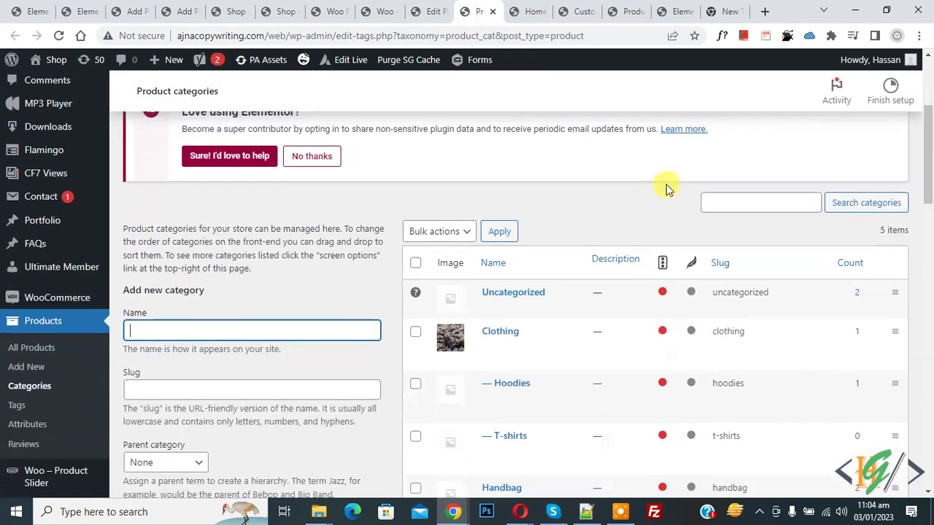
{"action": "mouse_move", "coordinate": [525, 329]}
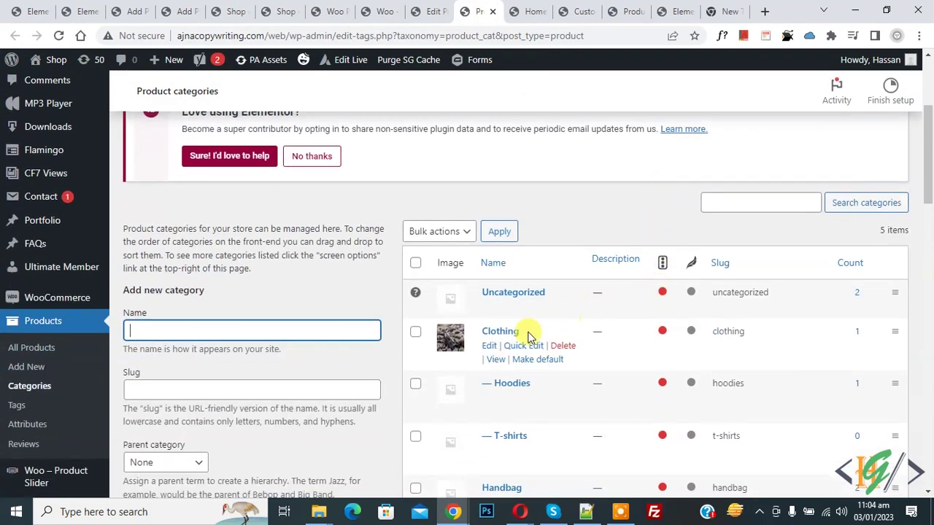
{"action": "left_click", "coordinate": [488, 346]}
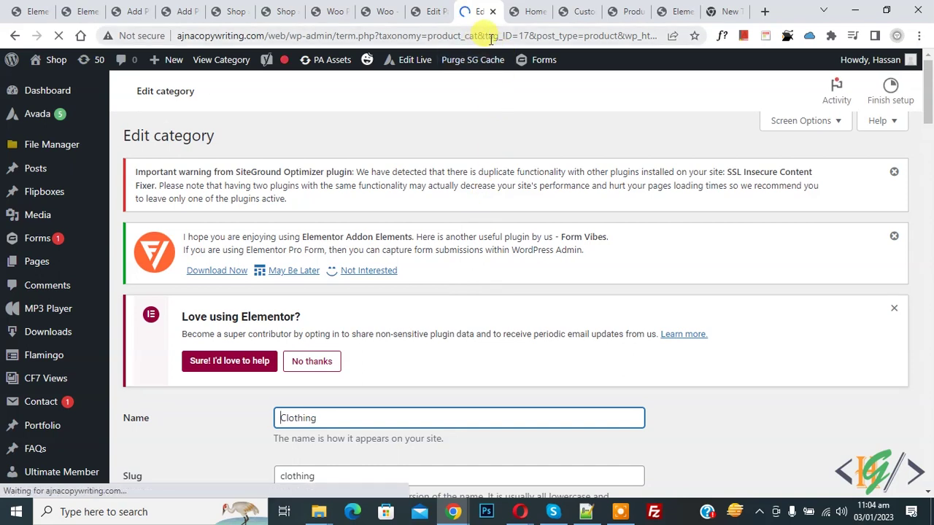
{"action": "left_click_drag", "start_coordinate": [502, 37], "coordinate": [528, 36]}
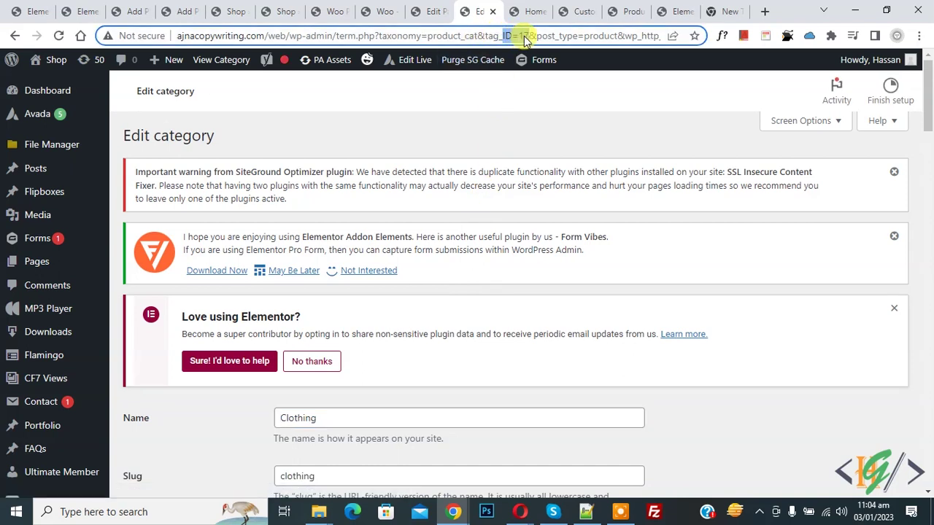
{"action": "left_click", "coordinate": [430, 10]}
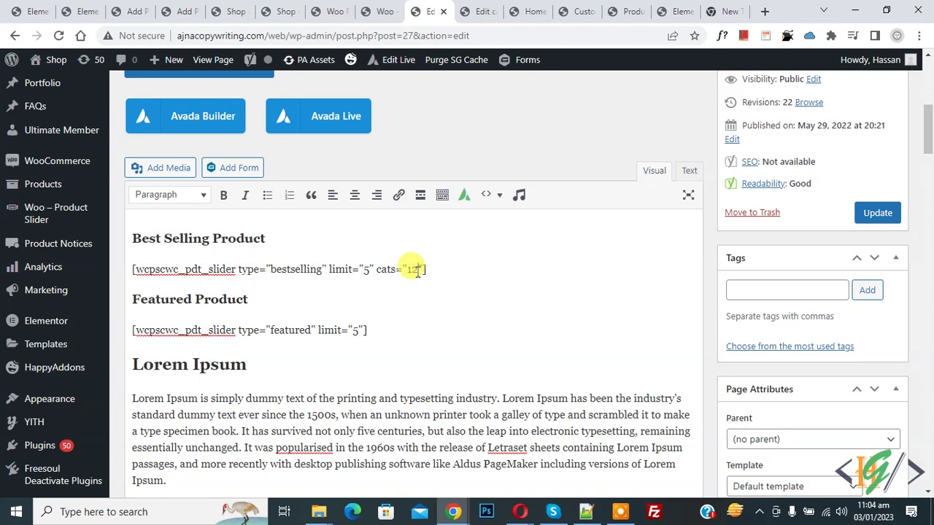
Enter category IDs 13,14, add dots="true" arrows="true" to the featured shortcode, and update.
{"action": "type", "text": "13,14"}
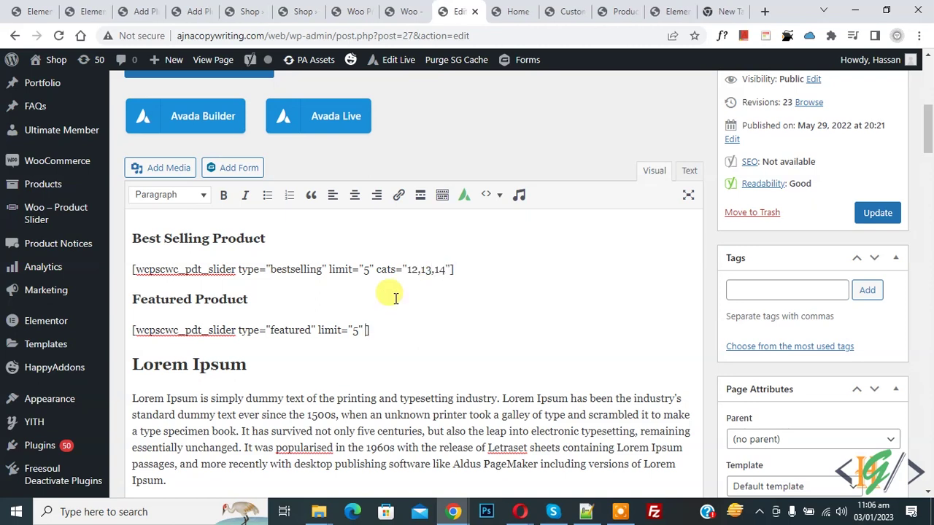
{"action": "left_click", "coordinate": [366, 332]}
{"action": "type", "text": "dots=\"true\" arrows=\"true\""}
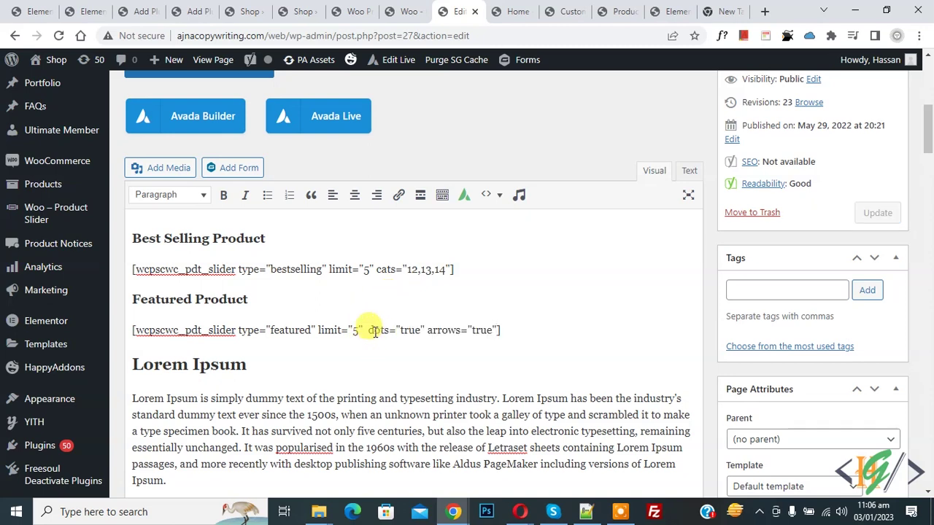
{"action": "left_click", "coordinate": [879, 218]}
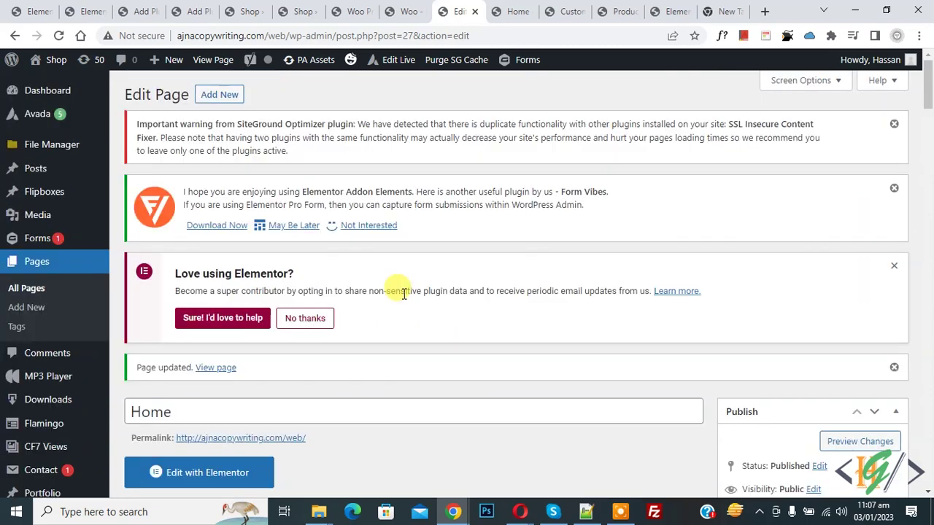
{"action": "left_click", "coordinate": [510, 11]}
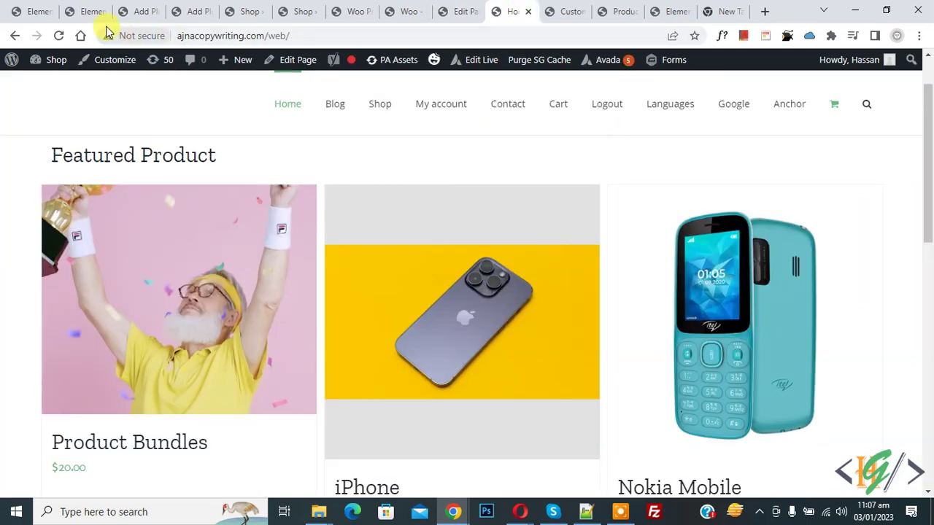
{"action": "left_click", "coordinate": [59, 36]}
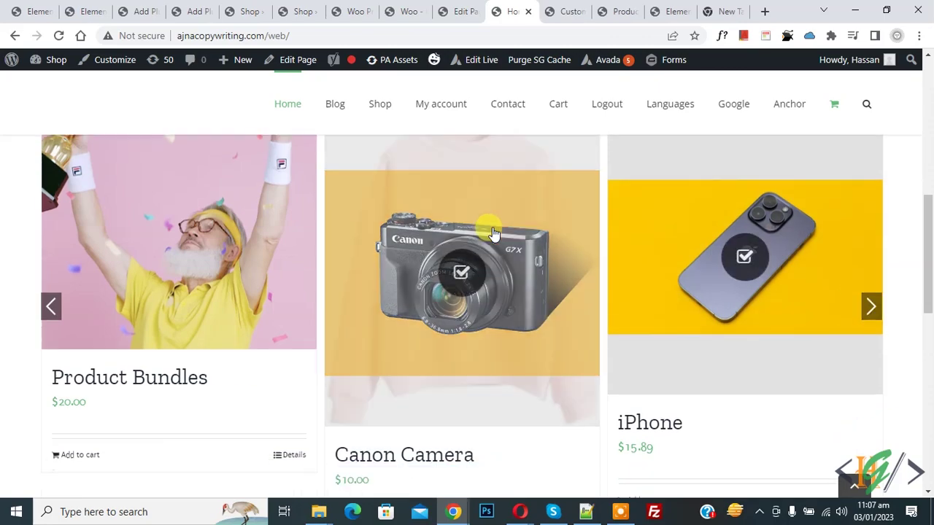
{"action": "scroll", "coordinate": [461, 349], "scroll_direction": "down", "scroll_amount": 3}
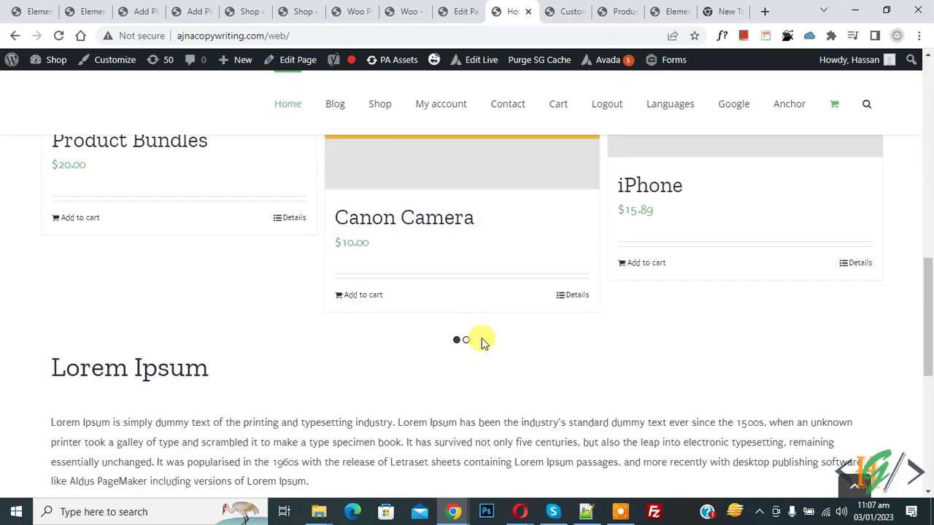
{"action": "left_click", "coordinate": [460, 11]}
{"action": "scroll", "coordinate": [409, 273], "scroll_direction": "down", "scroll_amount": 6}
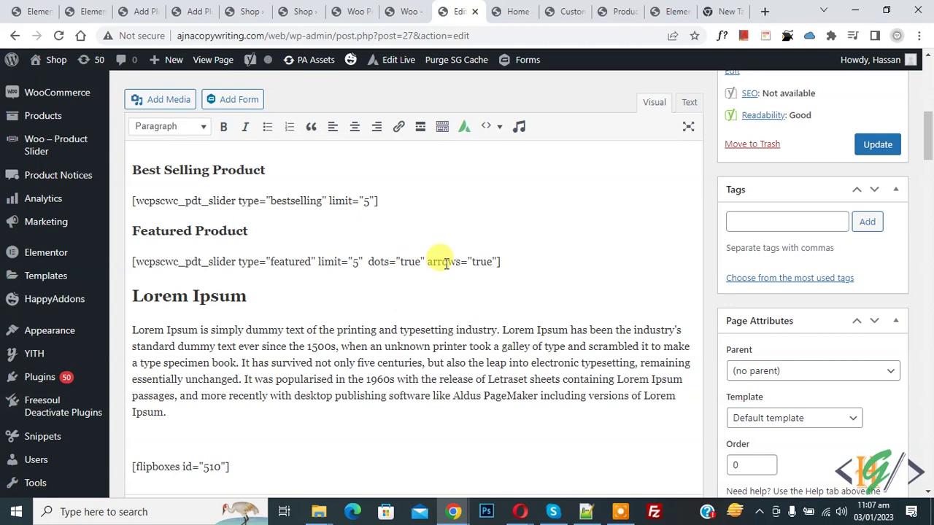
Return to the Woo – Product Slider page listing all the available slider shortcodes.
{"action": "scroll", "coordinate": [403, 277], "scroll_direction": "up", "scroll_amount": 10}
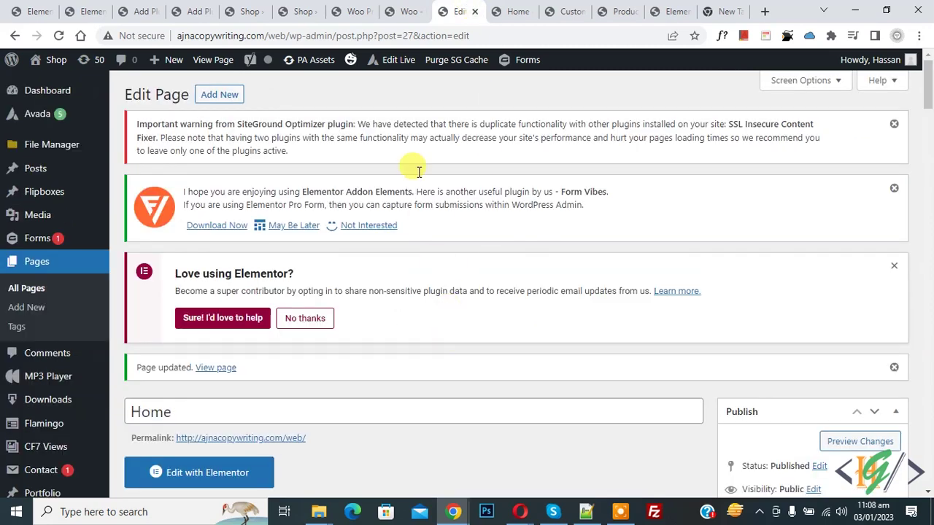
{"action": "left_click", "coordinate": [407, 10]}
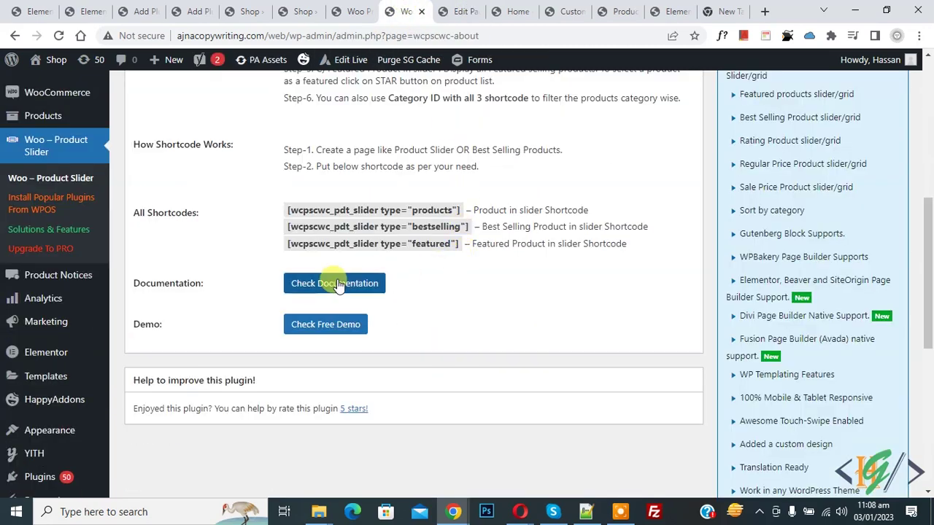